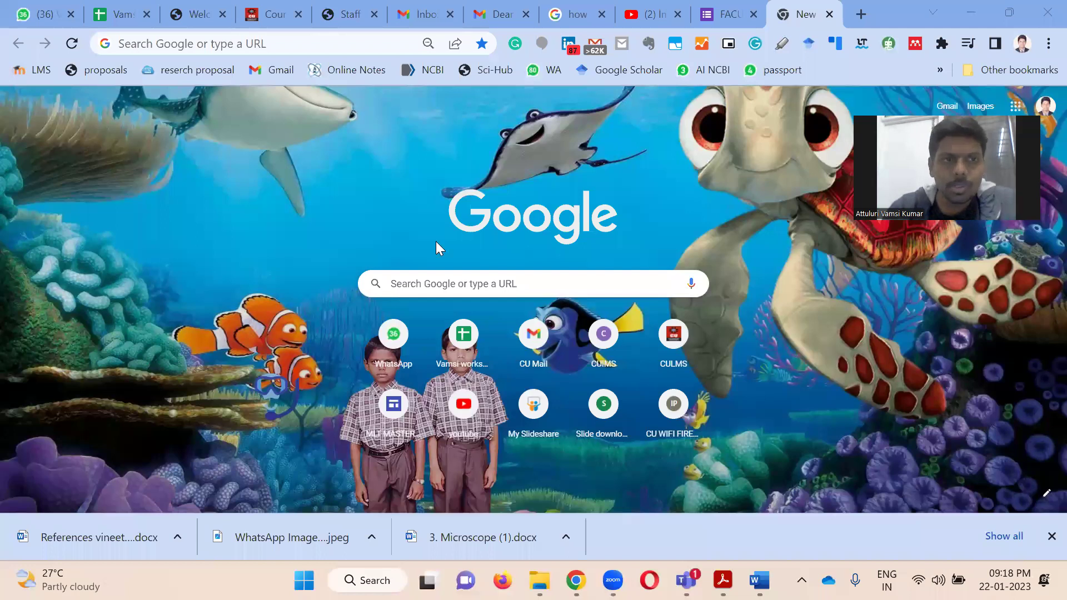
Look over the Word reference list, then return to Chrome's new-tab search box
{"action": "key", "text": "alt+Tab"}
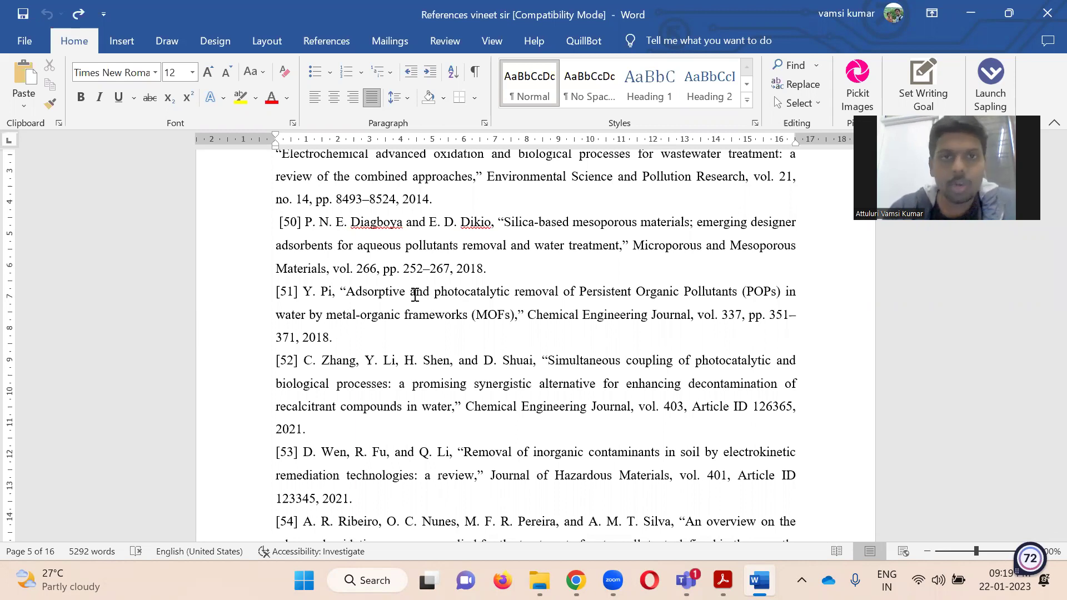
{"action": "key", "text": "alt+Tab"}
{"action": "key", "text": "alt+Tab"}
{"action": "key", "text": "alt+Tab"}
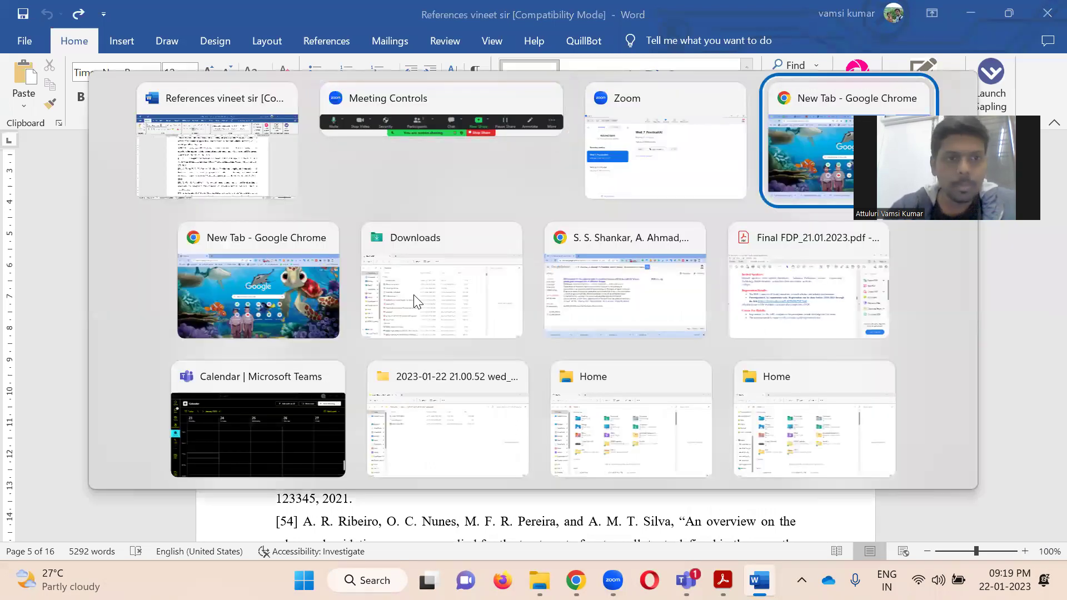
{"action": "key", "text": "alt+Tab"}
{"action": "key", "text": "alt"}
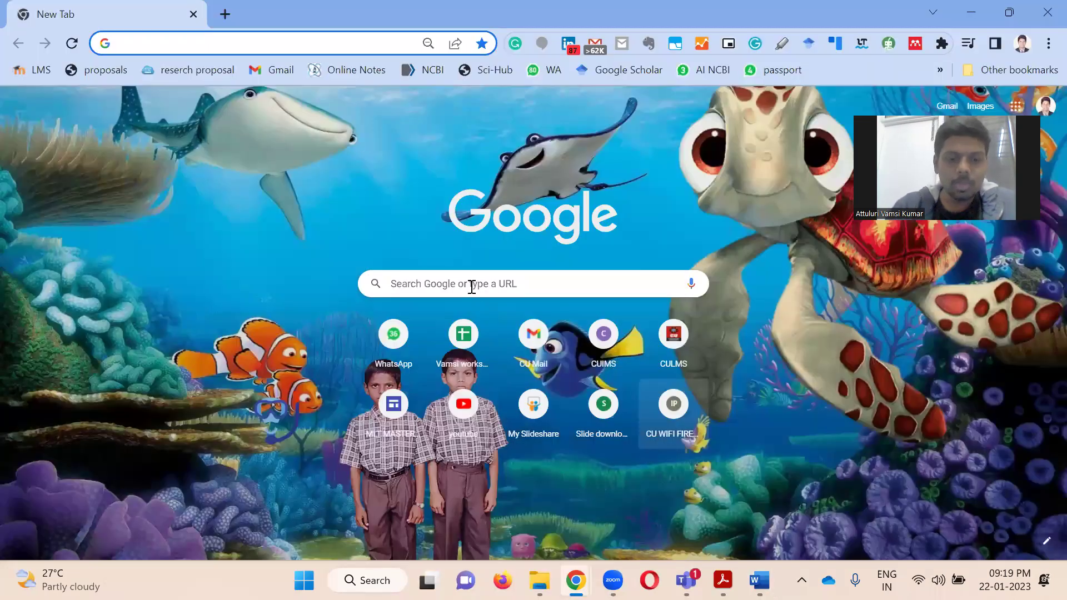
{"action": "left_click", "coordinate": [472, 287]}
Search Google for 'mendaley' and go to the Mendeley sign-in page
{"action": "type", "text": "mendaley"}
{"action": "key", "text": "Return"}
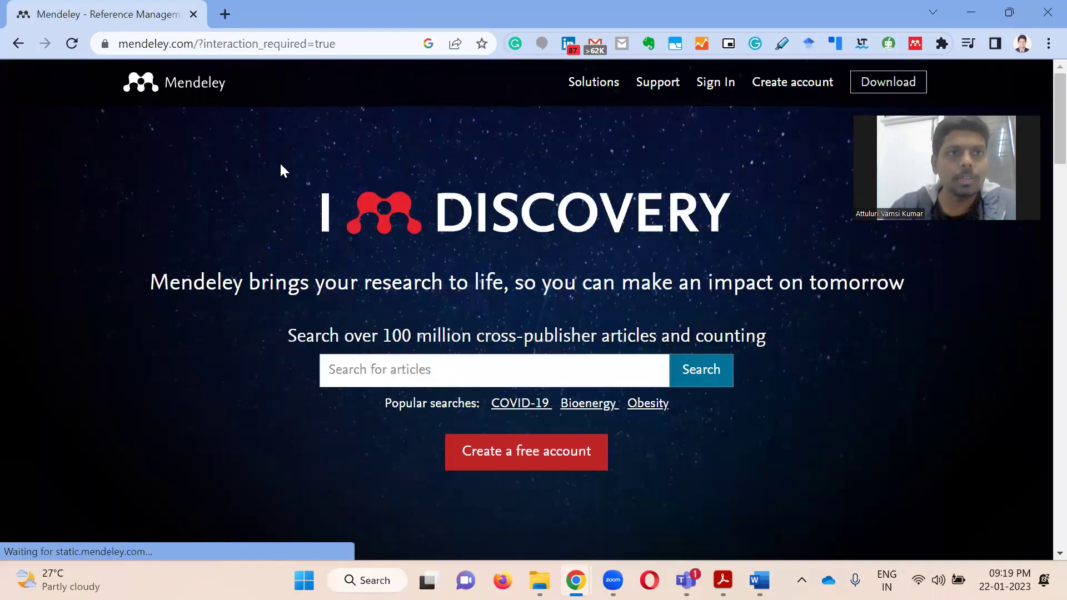
{"action": "left_click", "coordinate": [719, 88]}
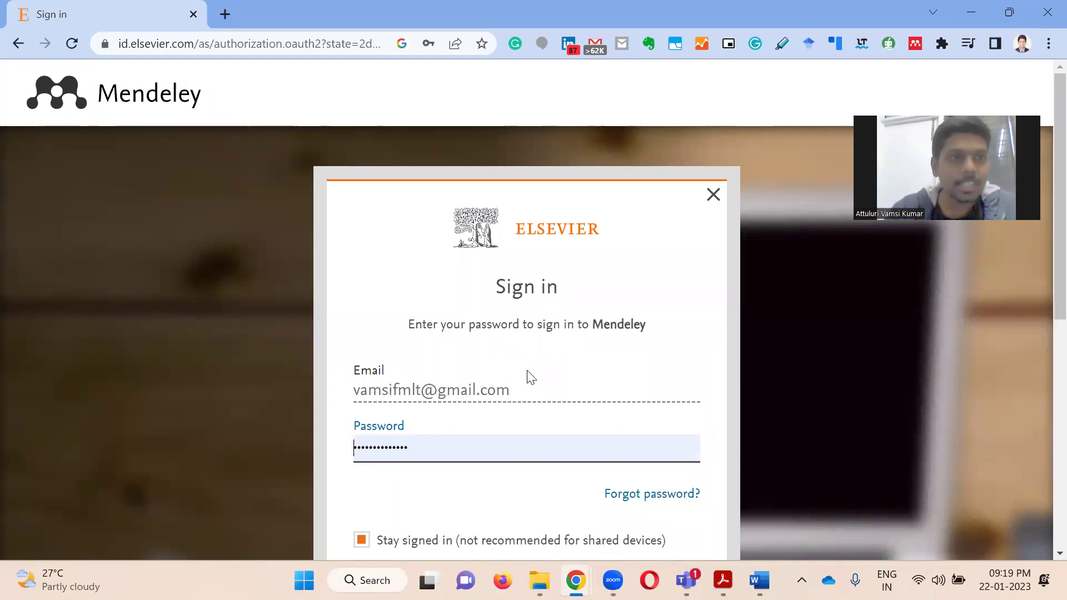
{"action": "scroll", "coordinate": [763, 364], "scroll_direction": "down", "scroll_amount": 5}
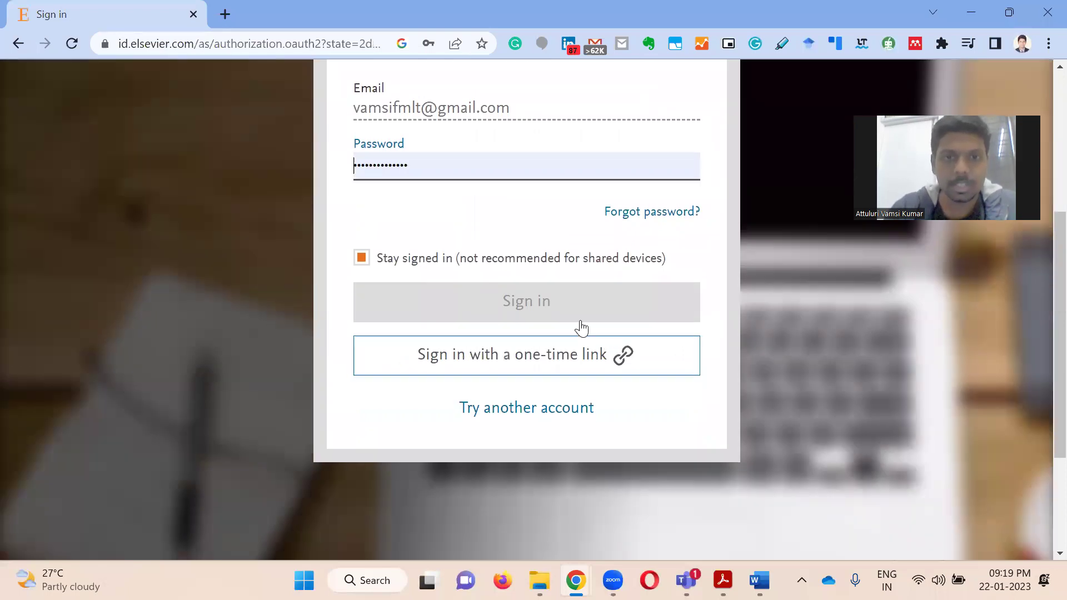
{"action": "scroll", "coordinate": [578, 328], "scroll_direction": "up", "scroll_amount": 3}
Sign in with the saved login and open the Mendeley reference library
{"action": "left_click", "coordinate": [488, 355]}
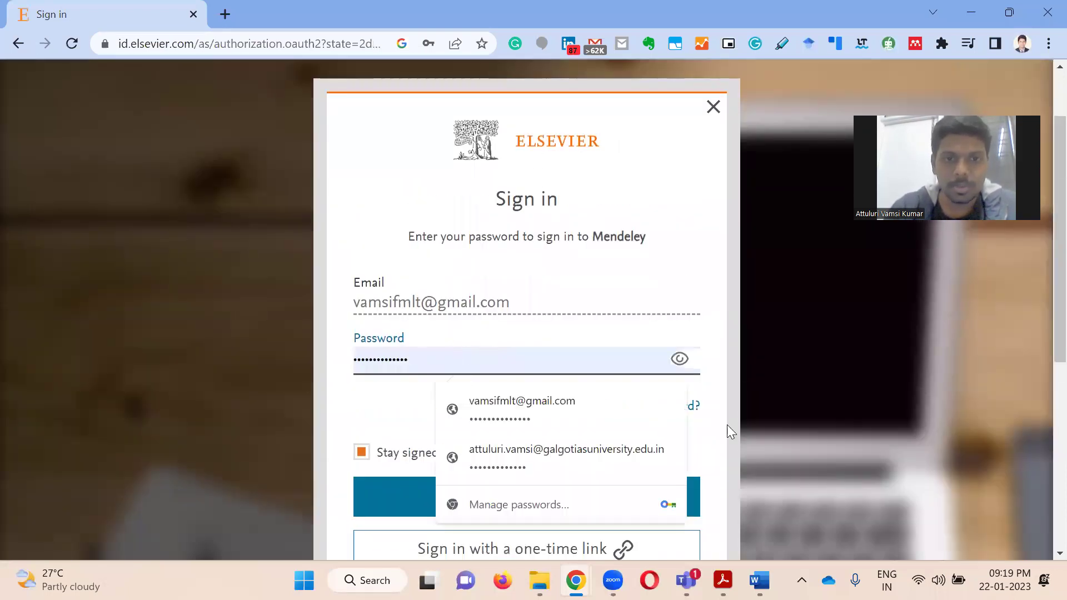
{"action": "left_click", "coordinate": [613, 487]}
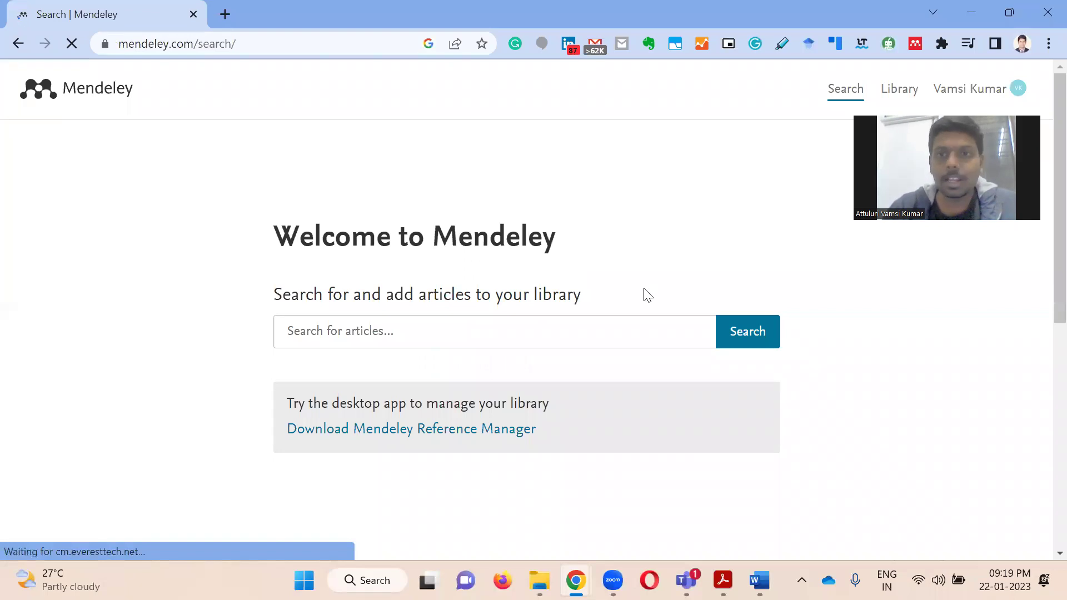
{"action": "left_click", "coordinate": [907, 91]}
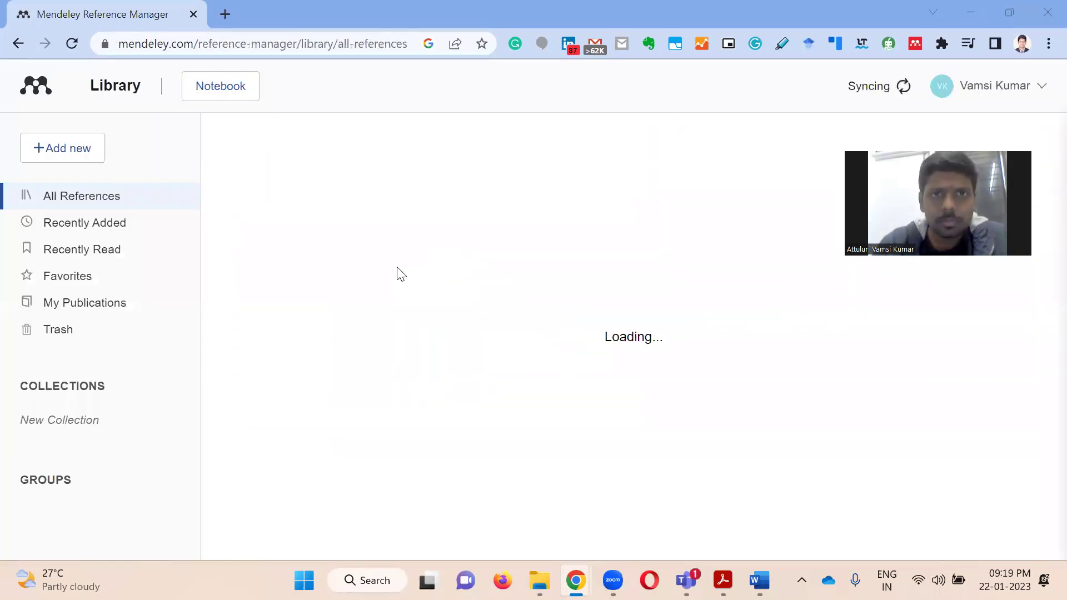
{"action": "key", "text": "alt+Tab"}
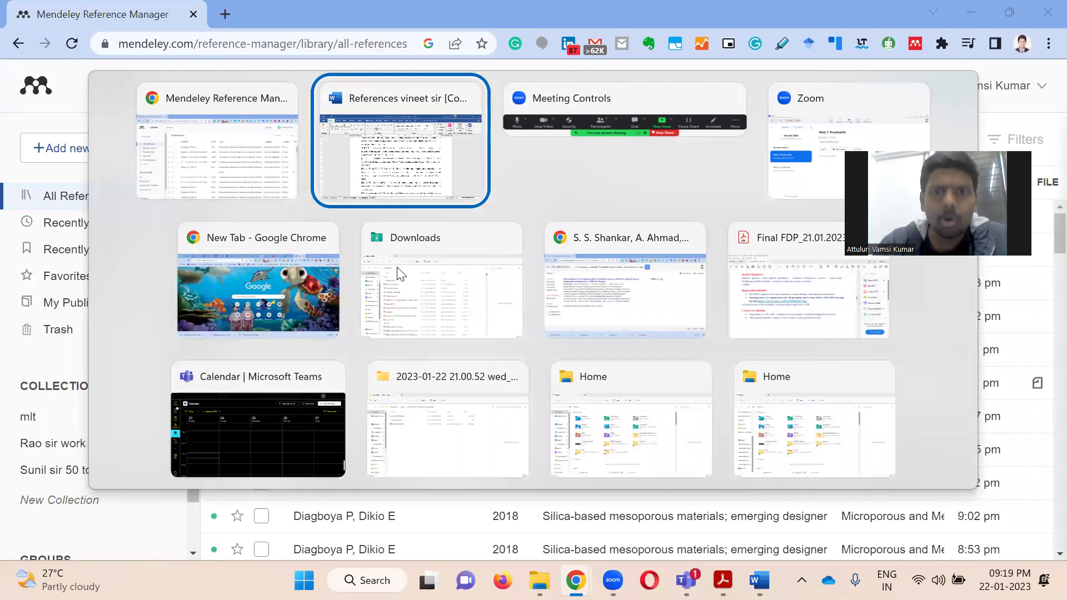
Set Google Scholar's bibliography manager to RefMan in Settings and save it
{"action": "key", "text": "Tab"}
{"action": "key", "text": "Tab"}
{"action": "key", "text": "Tab"}
{"action": "key", "text": "Tab"}
{"action": "key", "text": "Tab"}
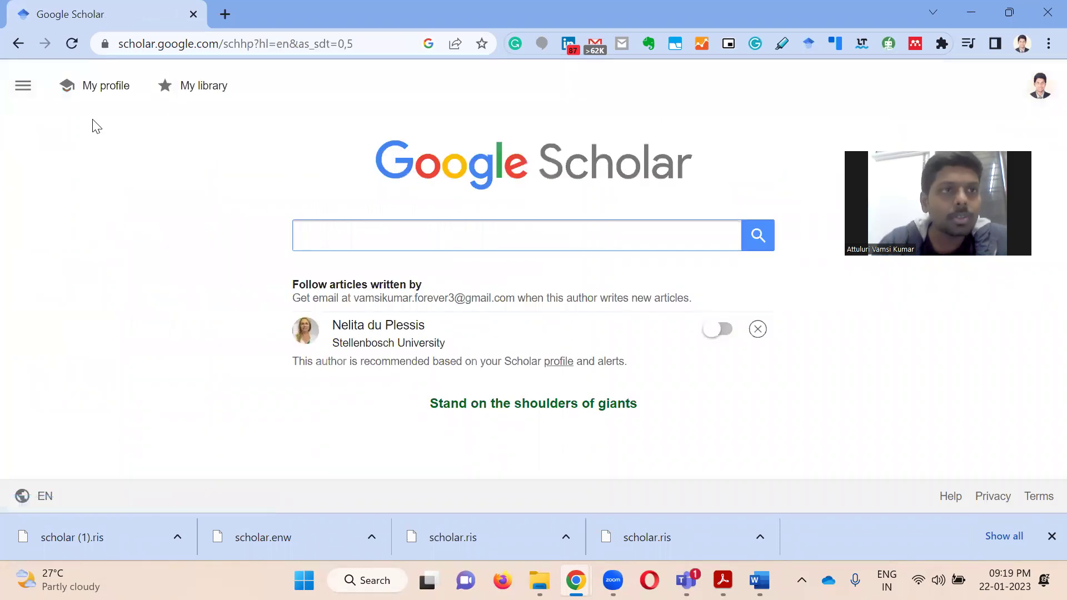
{"action": "left_click", "coordinate": [24, 96]}
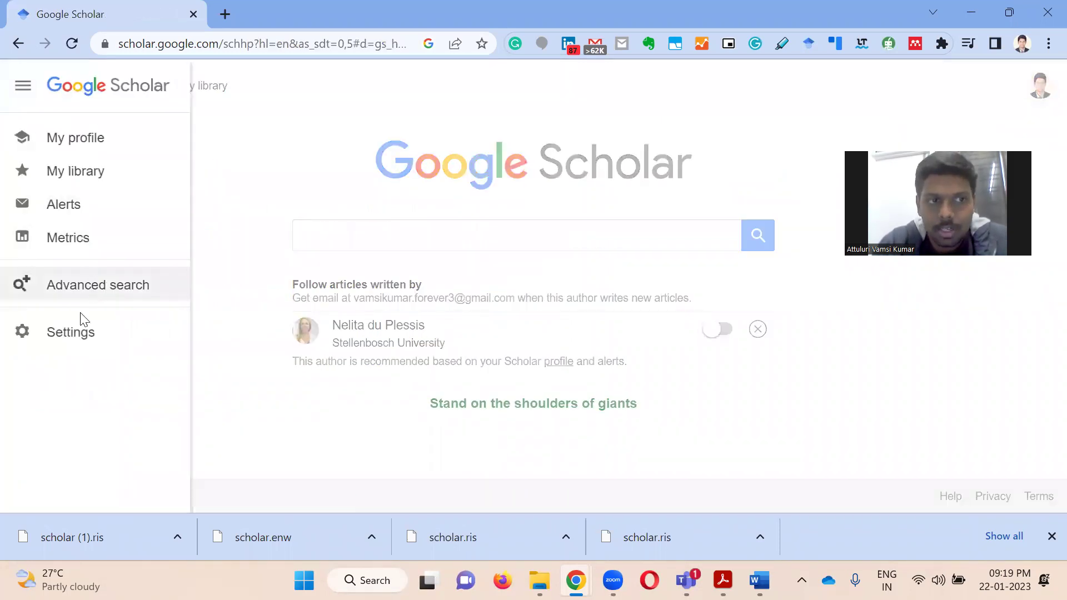
{"action": "left_click", "coordinate": [81, 340]}
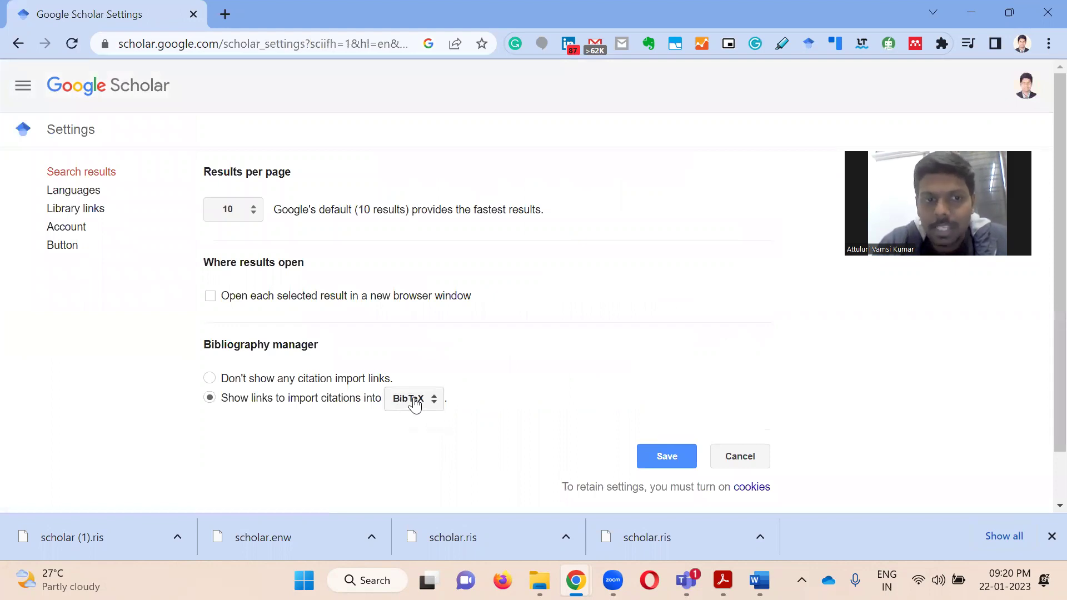
{"action": "left_click", "coordinate": [415, 405]}
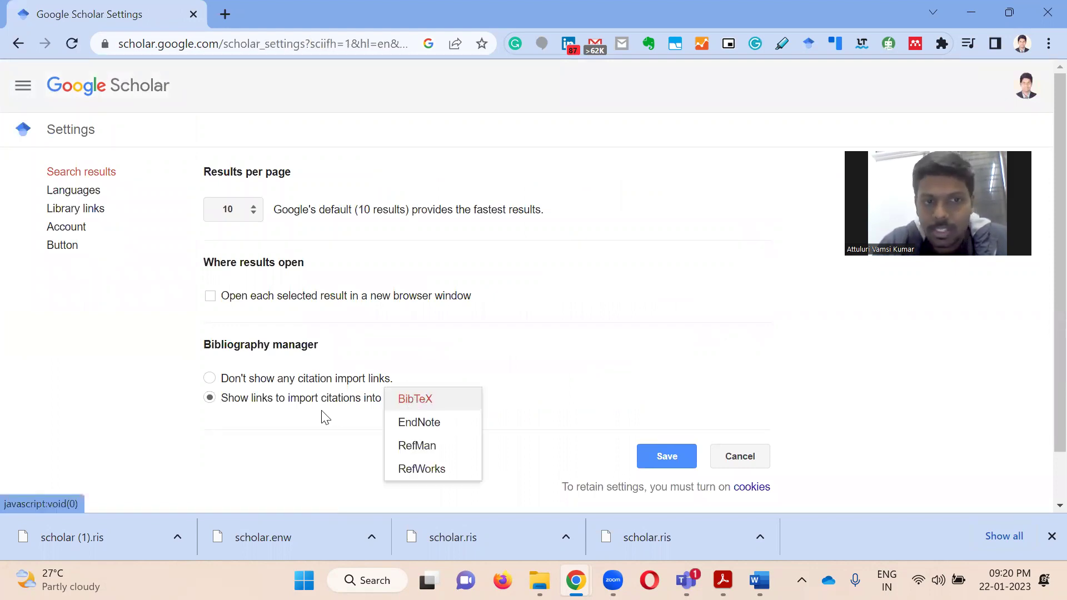
{"action": "left_click", "coordinate": [416, 445]}
{"action": "left_click", "coordinate": [663, 466]}
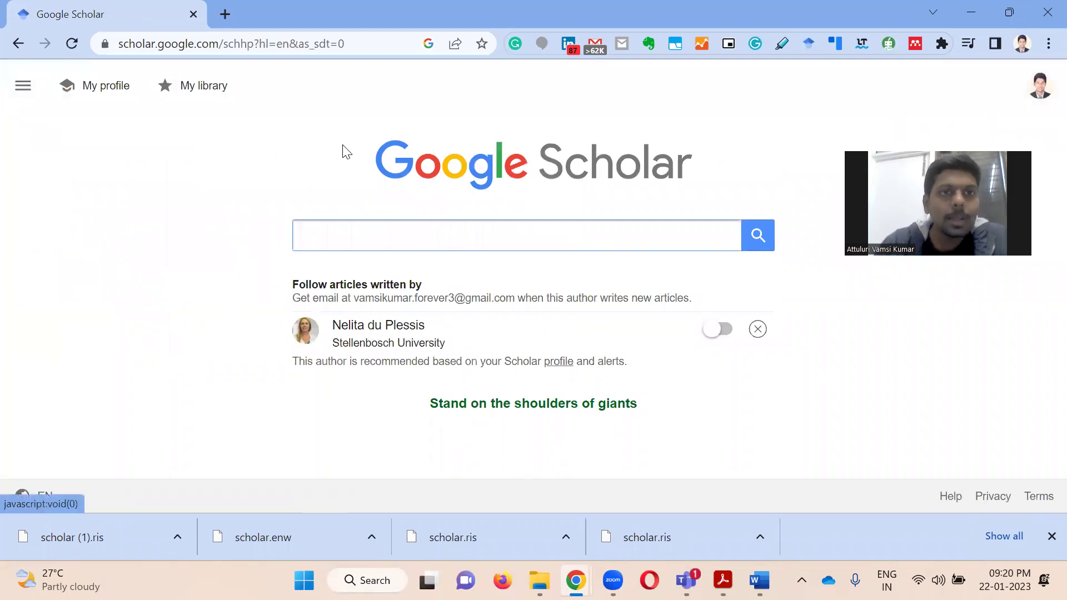
Select the text of reference [52] in the Word reference list
{"action": "key", "text": "alt+Tab"}
{"action": "key", "text": "Tab"}
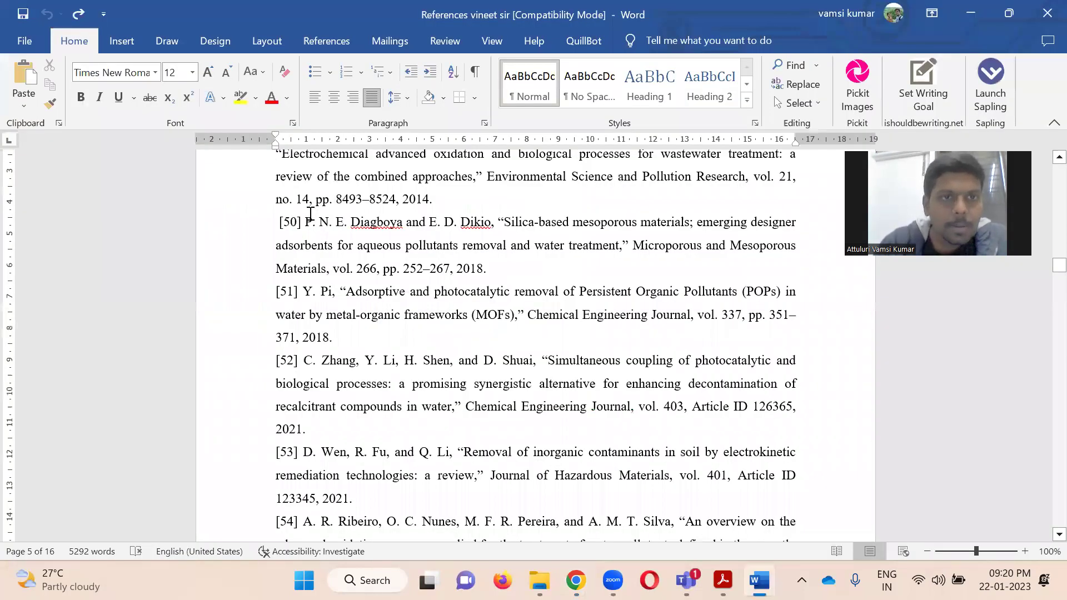
{"action": "left_click_drag", "start_coordinate": [306, 223], "coordinate": [484, 266]}
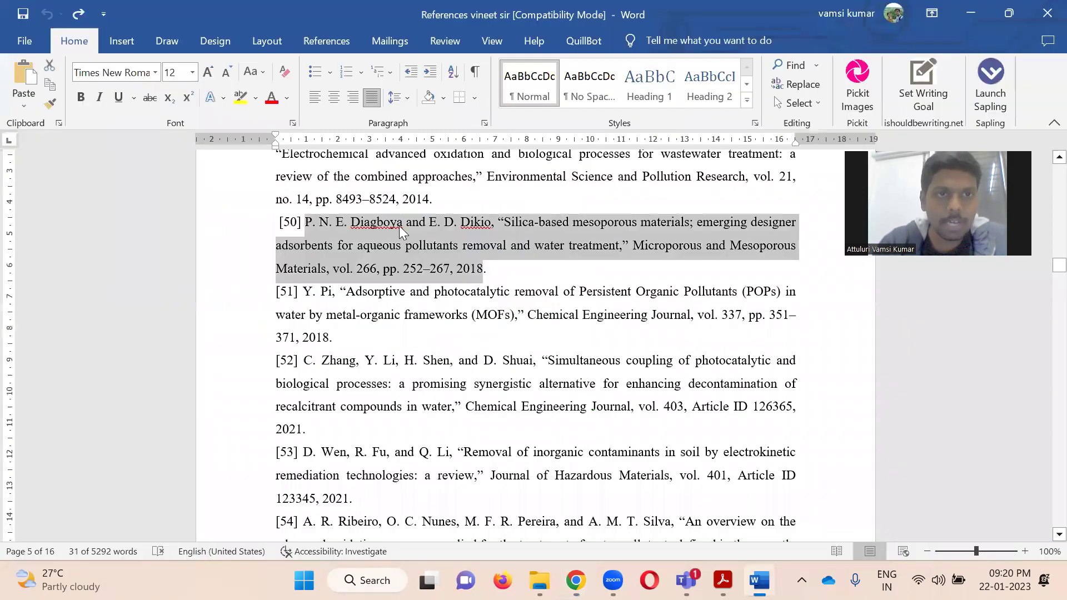
{"action": "key", "text": "alt+Tab"}
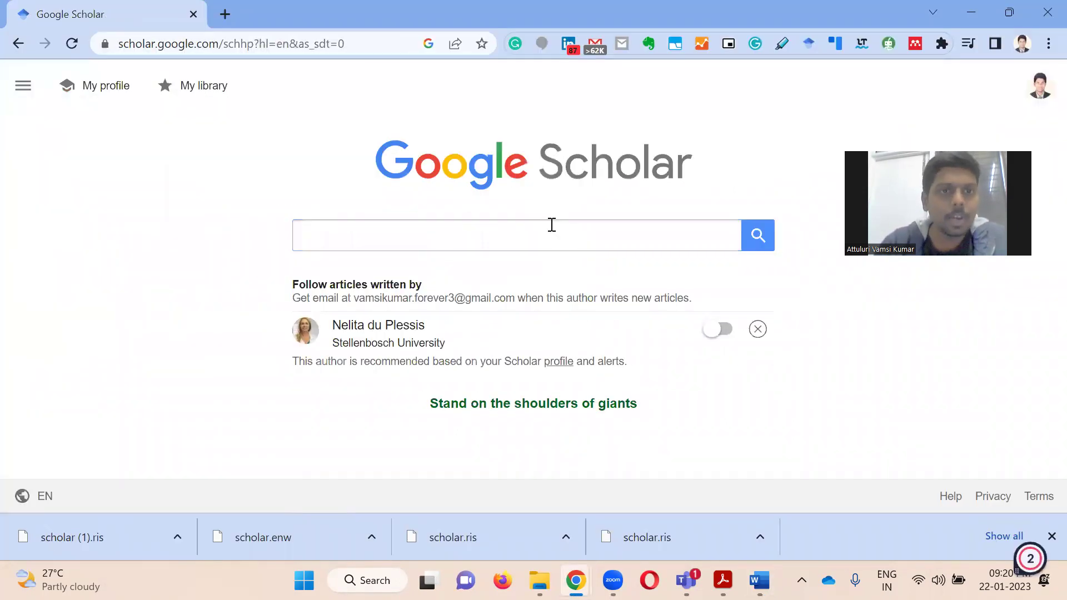
{"action": "key", "text": "alt+Tab"}
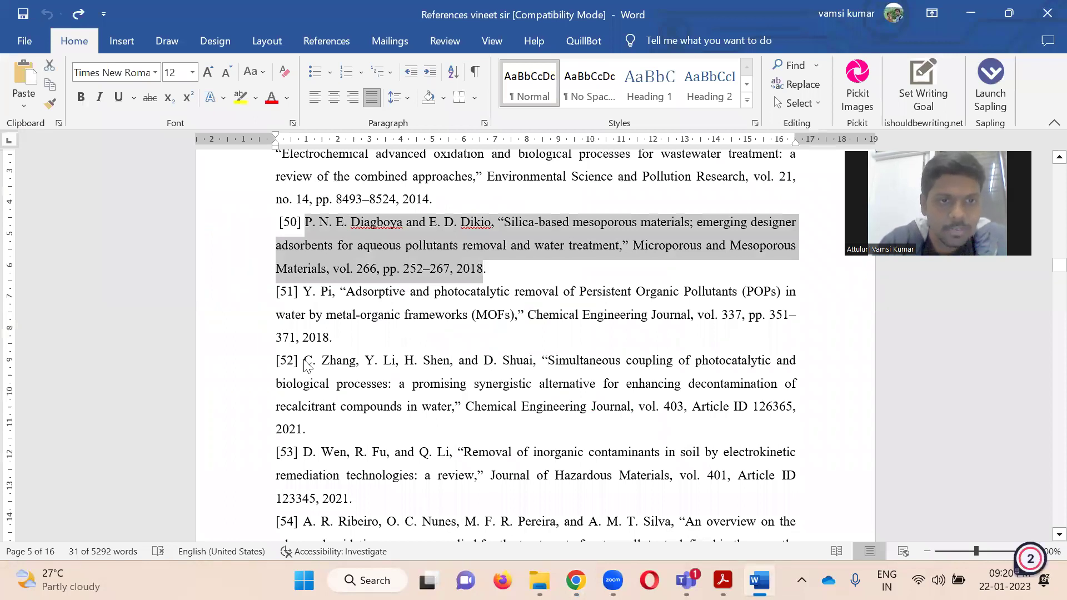
{"action": "left_click_drag", "start_coordinate": [305, 361], "coordinate": [364, 438]}
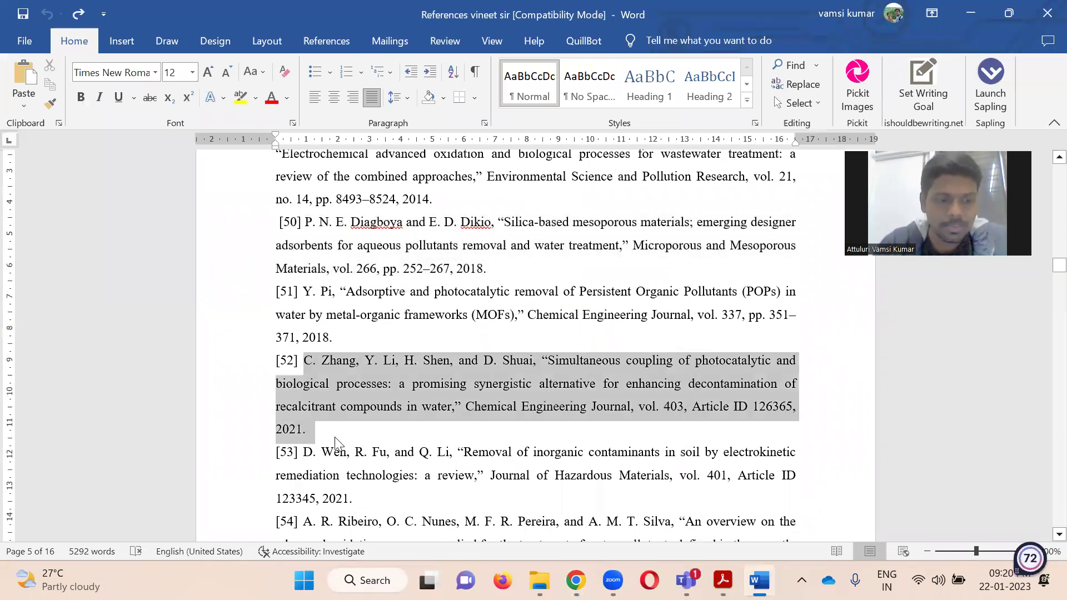
Search Google Scholar for reference [52] and download its RefMan citation as scholar.ris
{"action": "key", "text": "alt+Tab"}
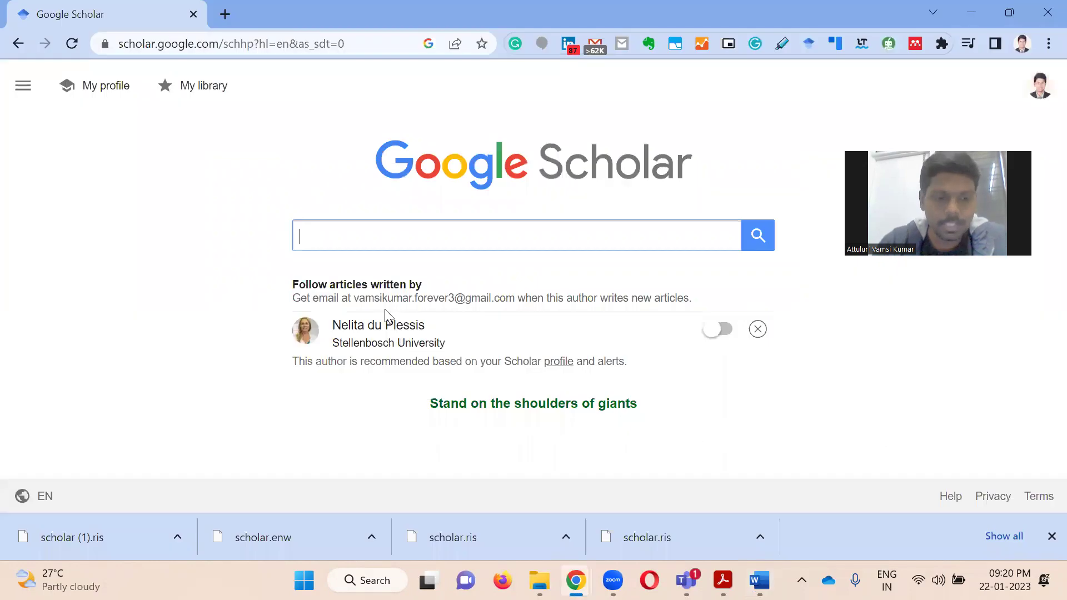
{"action": "key", "text": "ctrl+v"}
{"action": "key", "text": "Return"}
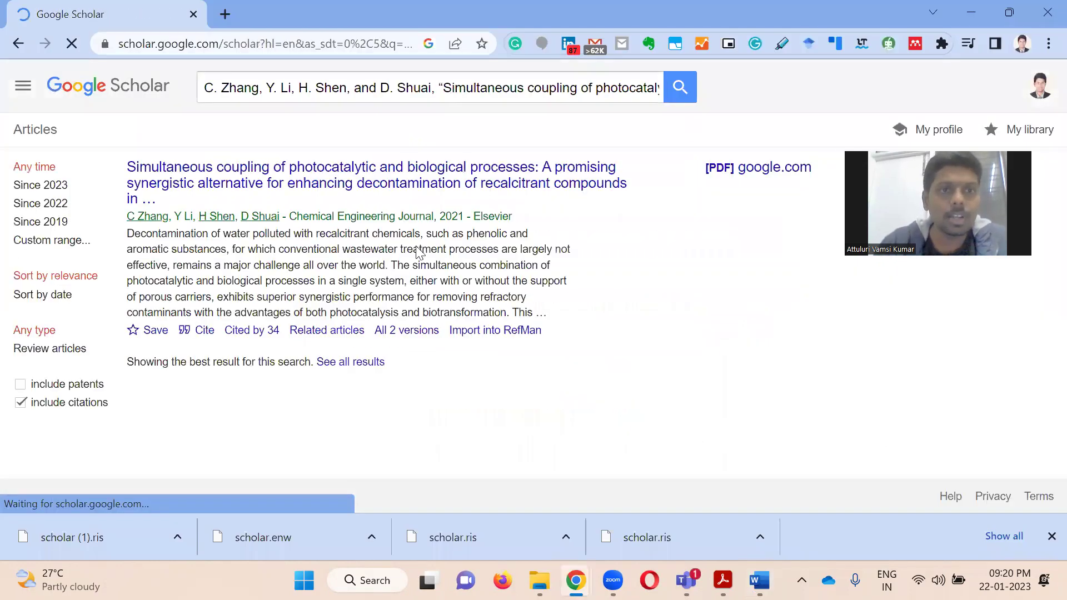
{"action": "left_click", "coordinate": [509, 333]}
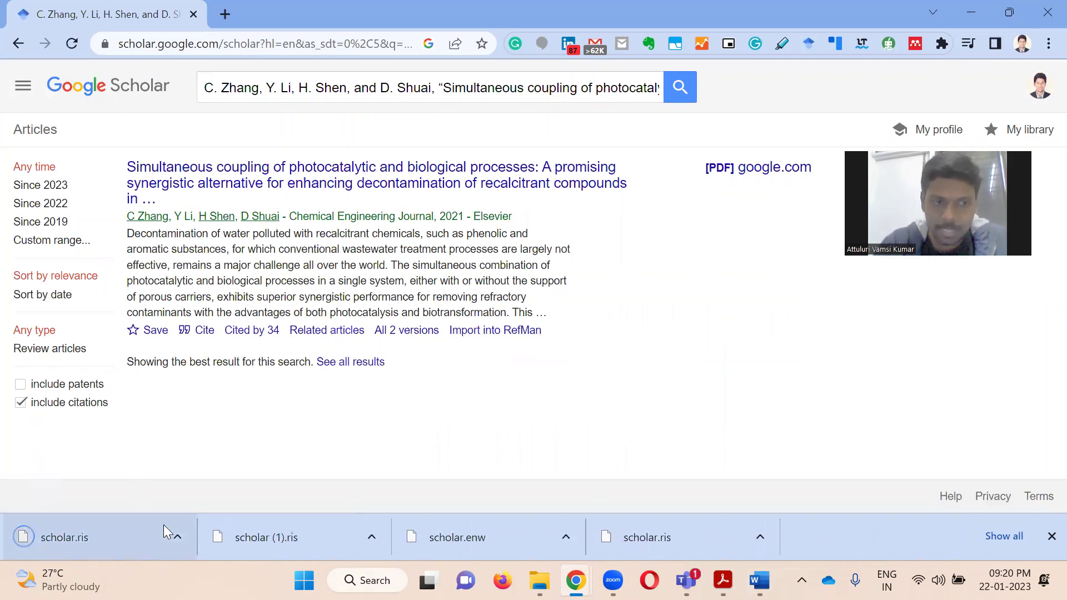
{"action": "left_click", "coordinate": [173, 536]}
Rename the downloaded scholar.ris to '53 scholar.ris' in the Downloads folder
{"action": "left_click", "coordinate": [224, 477]}
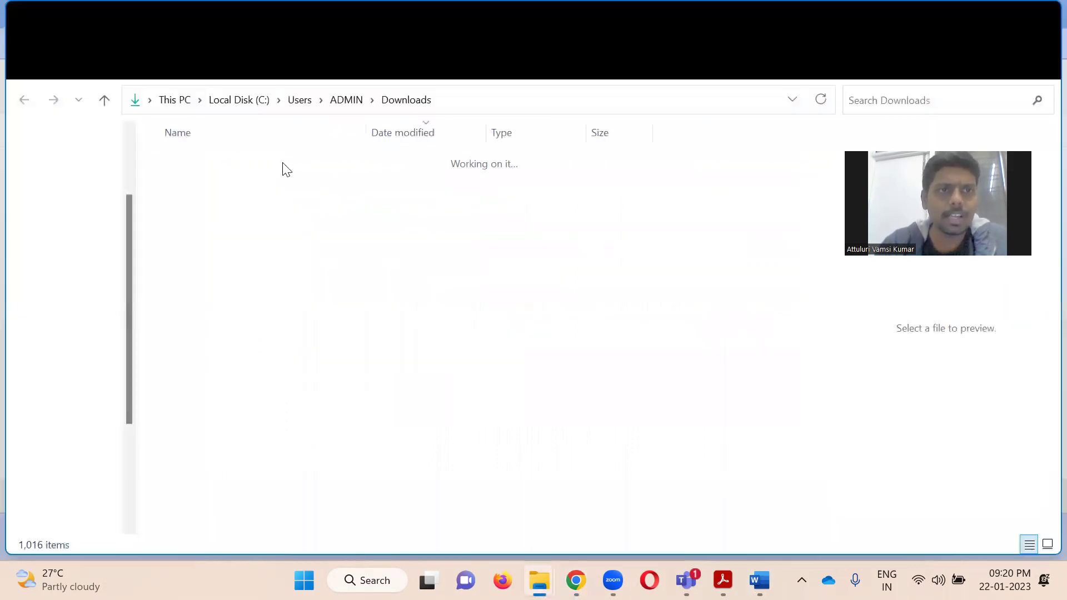
{"action": "right_click", "coordinate": [275, 170]}
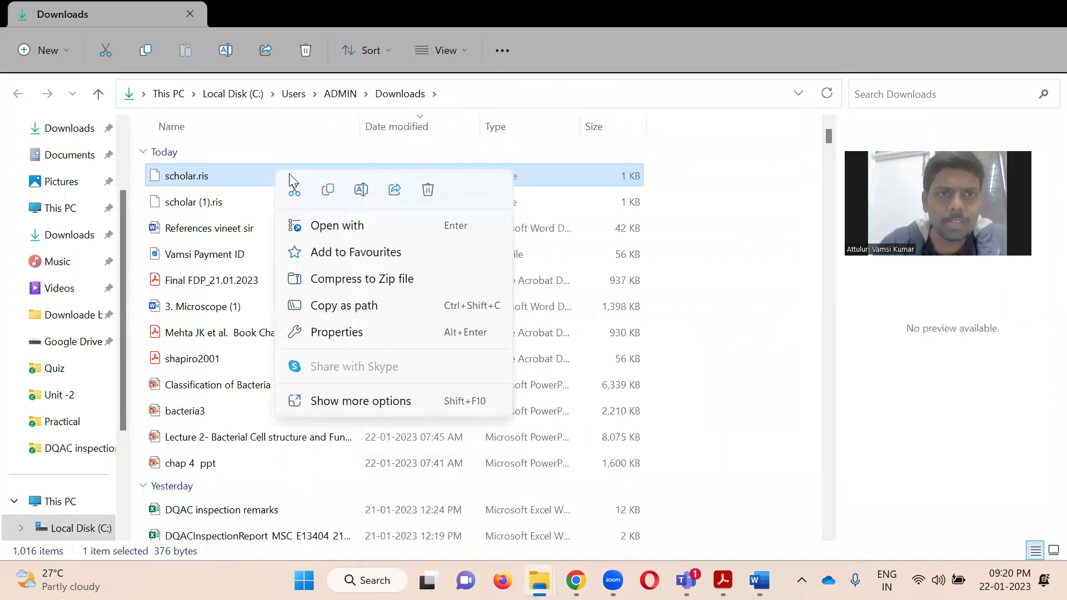
{"action": "left_click", "coordinate": [359, 190]}
{"action": "type", "text": "53"}
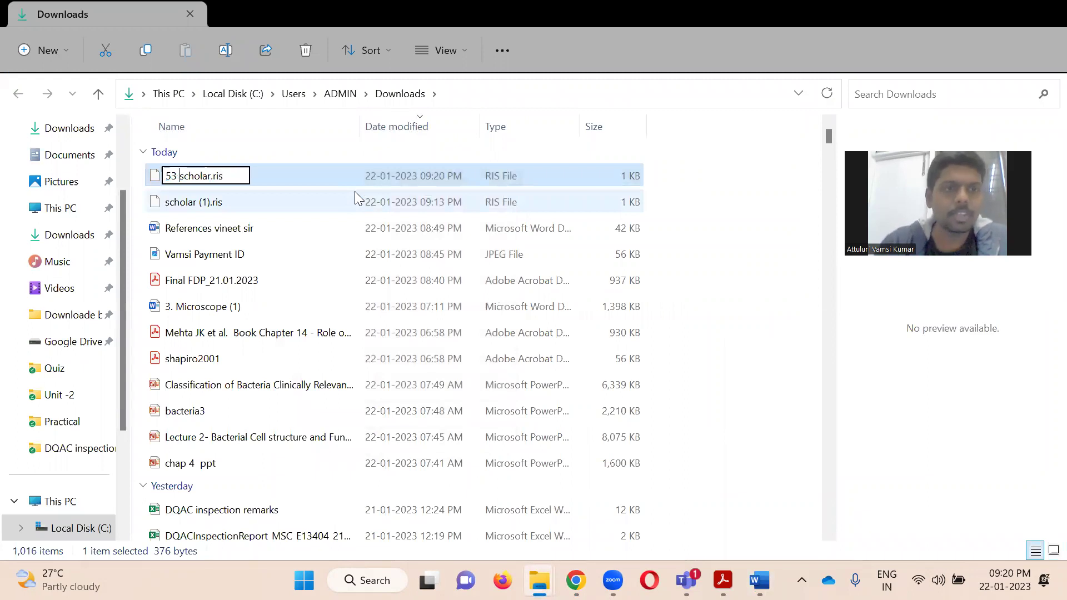
{"action": "key", "text": "Return"}
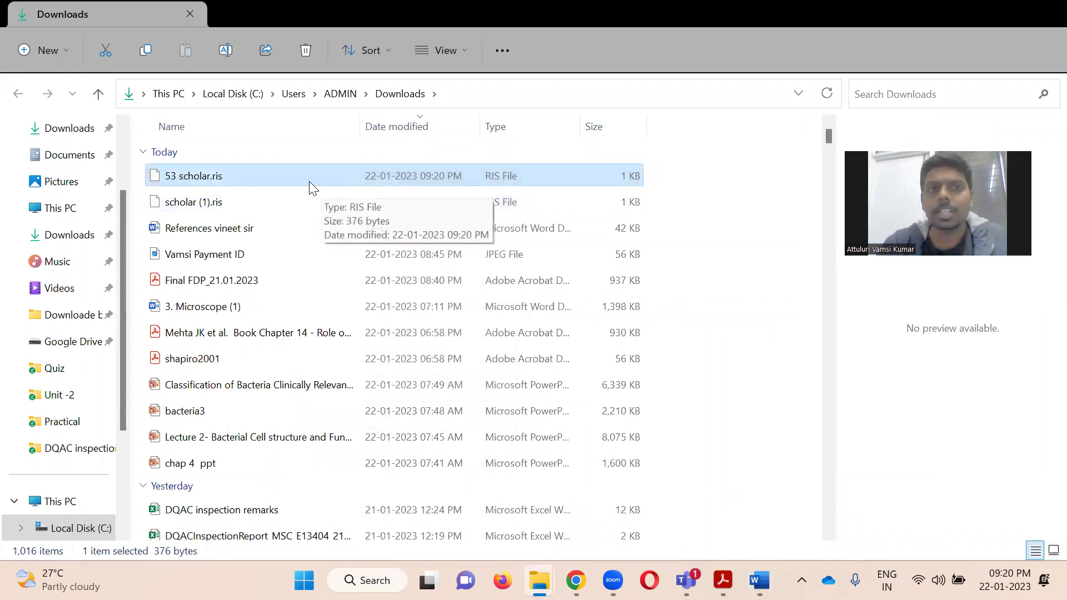
{"action": "key", "text": "alt+Tab"}
{"action": "key", "text": "alt+Tab"}
{"action": "key", "text": "alt+Tab"}
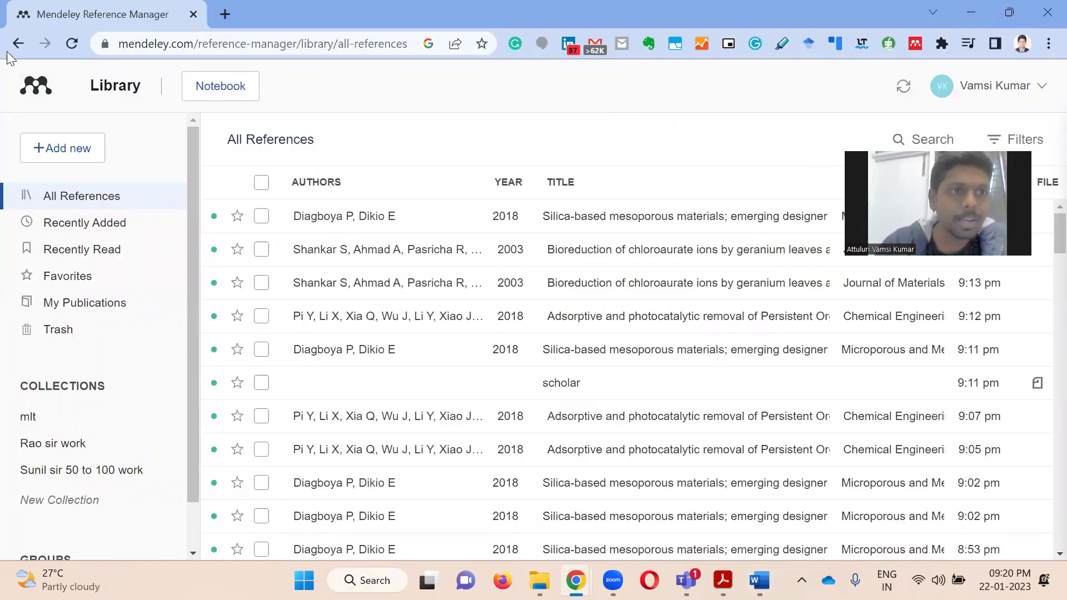
Import '53 scholar.ris' from Downloads as an RIS library file
{"action": "left_click", "coordinate": [79, 148]}
{"action": "mouse_move", "coordinate": [79, 253]}
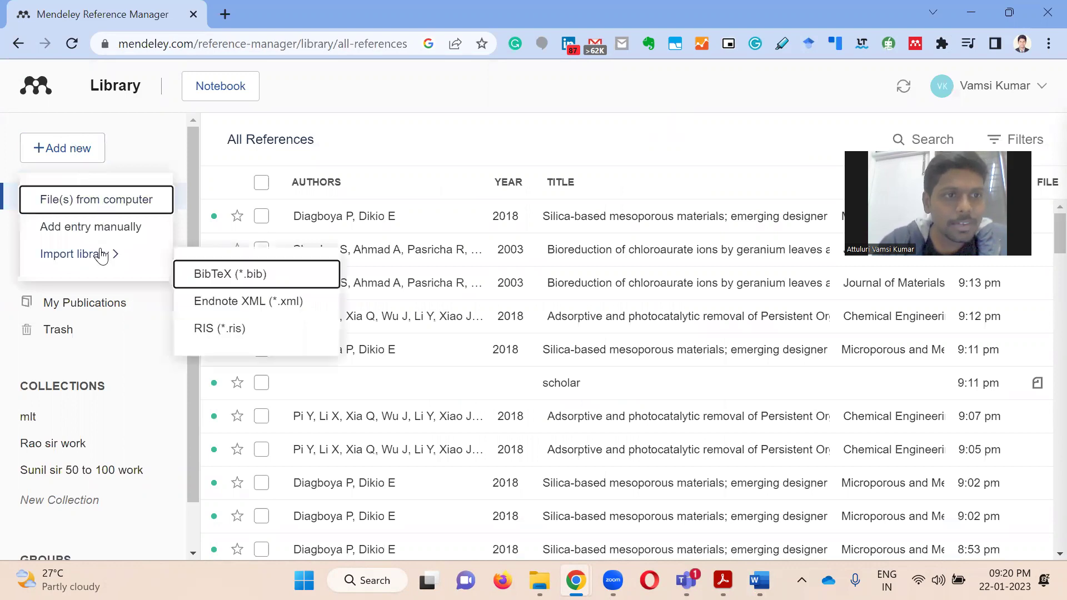
{"action": "left_click", "coordinate": [219, 333]}
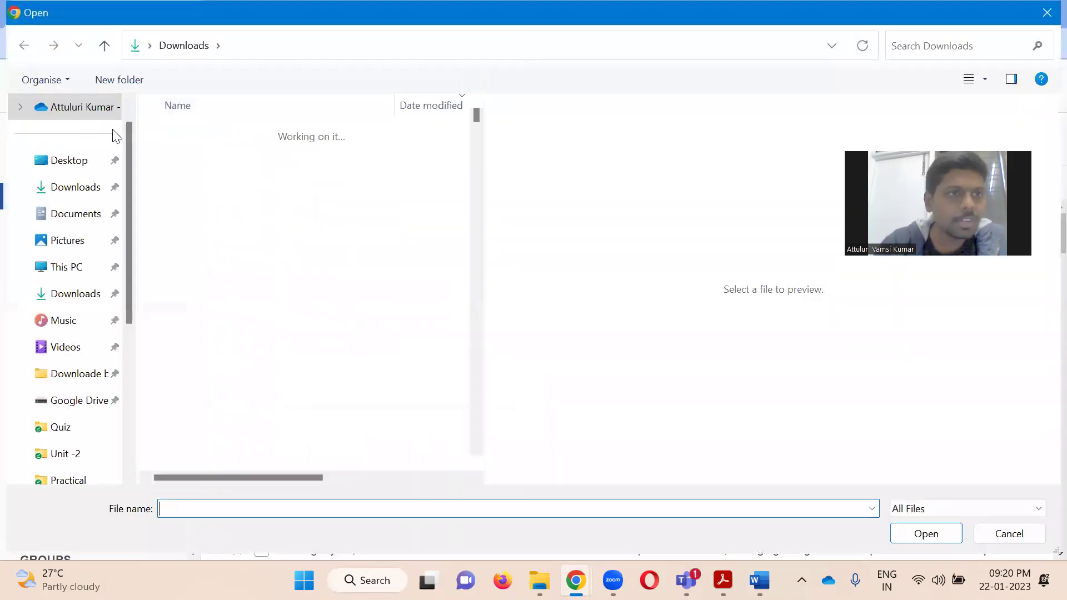
{"action": "left_click", "coordinate": [81, 217]}
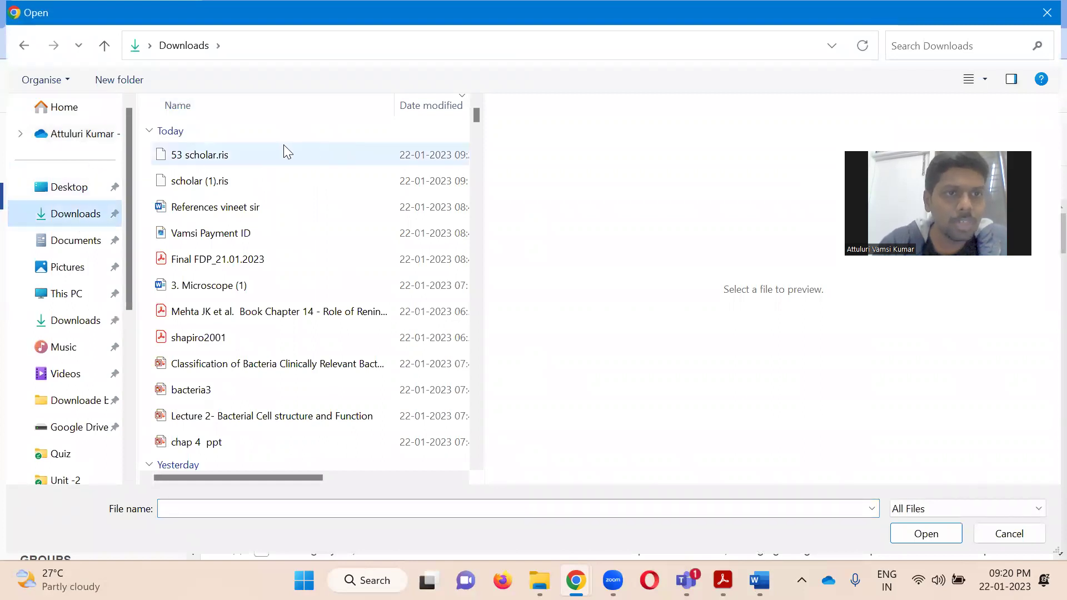
{"action": "left_click", "coordinate": [264, 155]}
{"action": "left_click", "coordinate": [922, 534]}
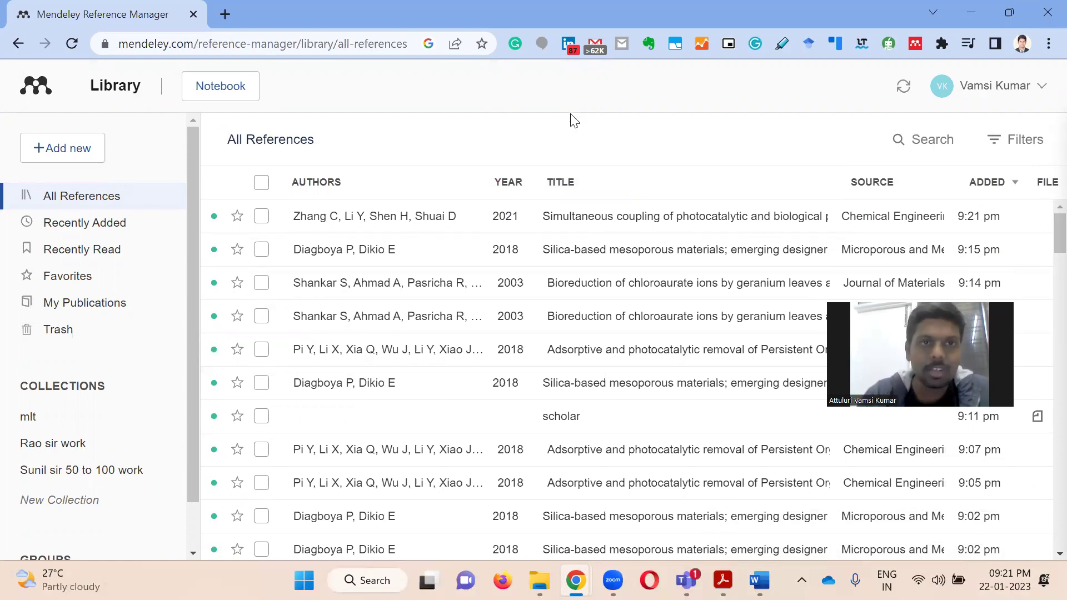
Drag '53 scholar.ris' and 'scholar (1).ris' from Downloads onto the Mendeley library page
{"action": "key", "text": "alt+Tab"}
{"action": "key", "text": "alt+Tab"}
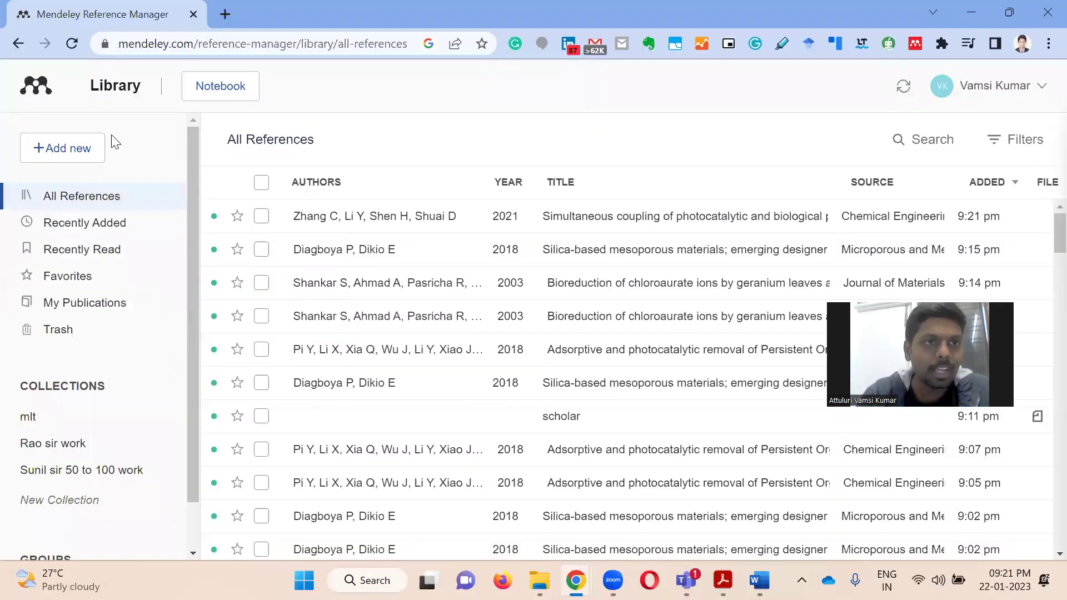
{"action": "left_click", "coordinate": [92, 153]}
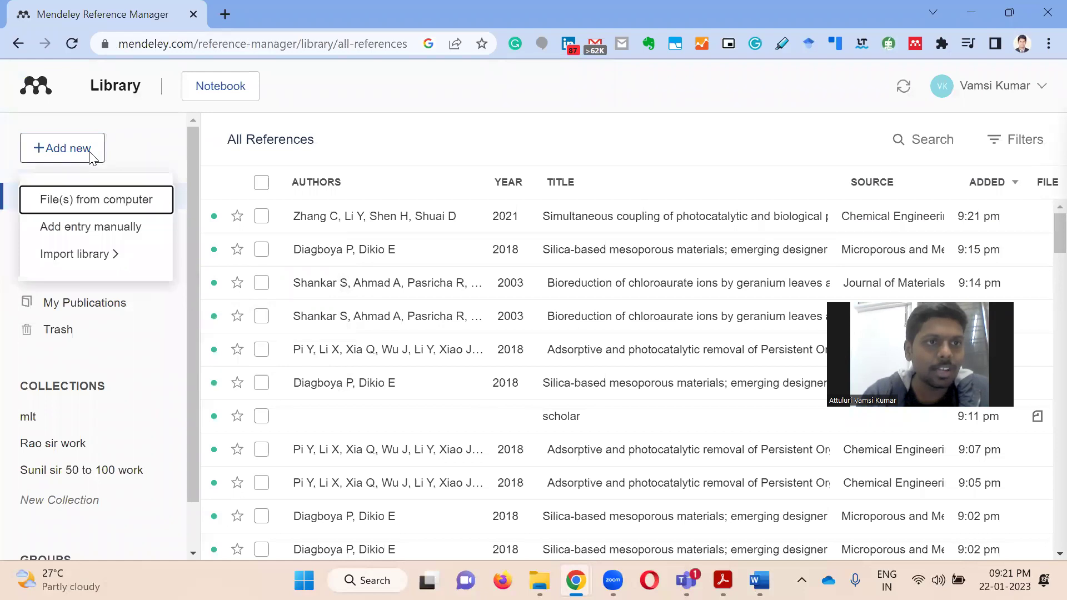
{"action": "left_click", "coordinate": [105, 250]}
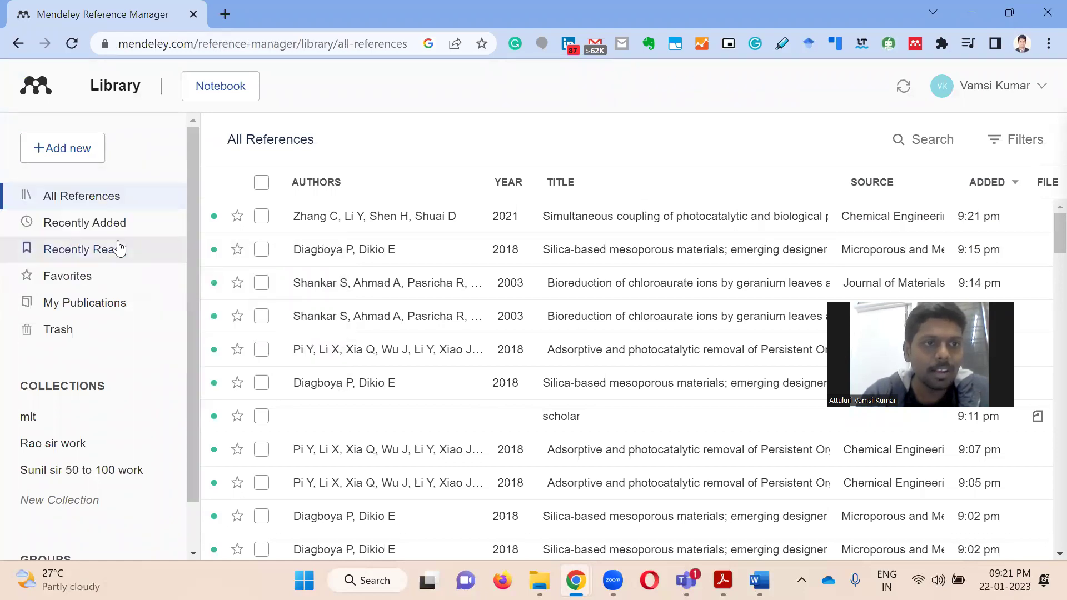
{"action": "left_click", "coordinate": [78, 153]}
{"action": "key", "text": "alt+Tab"}
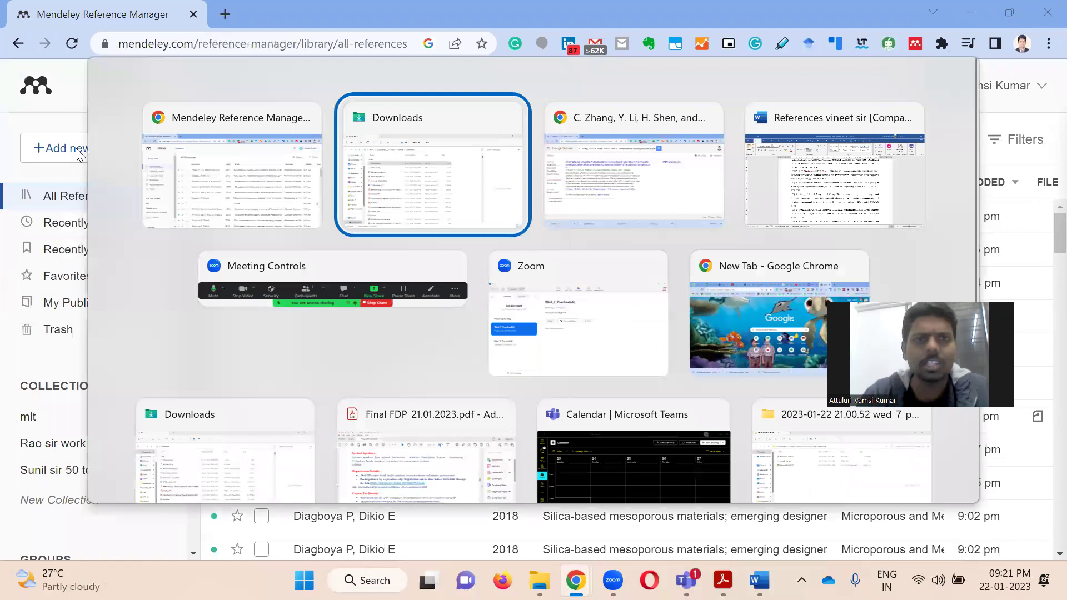
{"action": "left_click", "coordinate": [233, 201], "text": "ctrl"}
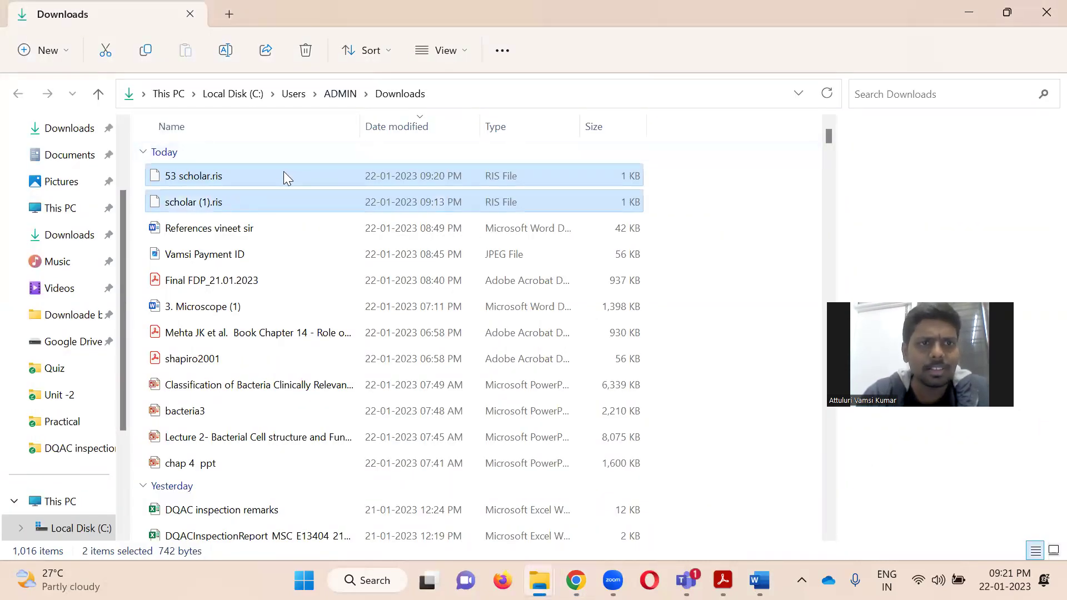
{"action": "mouse_move", "coordinate": [284, 172]}
{"action": "left_mouse_down"}
{"action": "mouse_move", "coordinate": [404, 175]}
{"action": "mouse_move", "coordinate": [578, 572]}
{"action": "left_mouse_up"}
{"action": "mouse_move", "coordinate": [559, 516]}
{"action": "left_mouse_down"}
{"action": "mouse_move", "coordinate": [585, 499]}
{"action": "mouse_move", "coordinate": [556, 480]}
{"action": "left_mouse_up"}
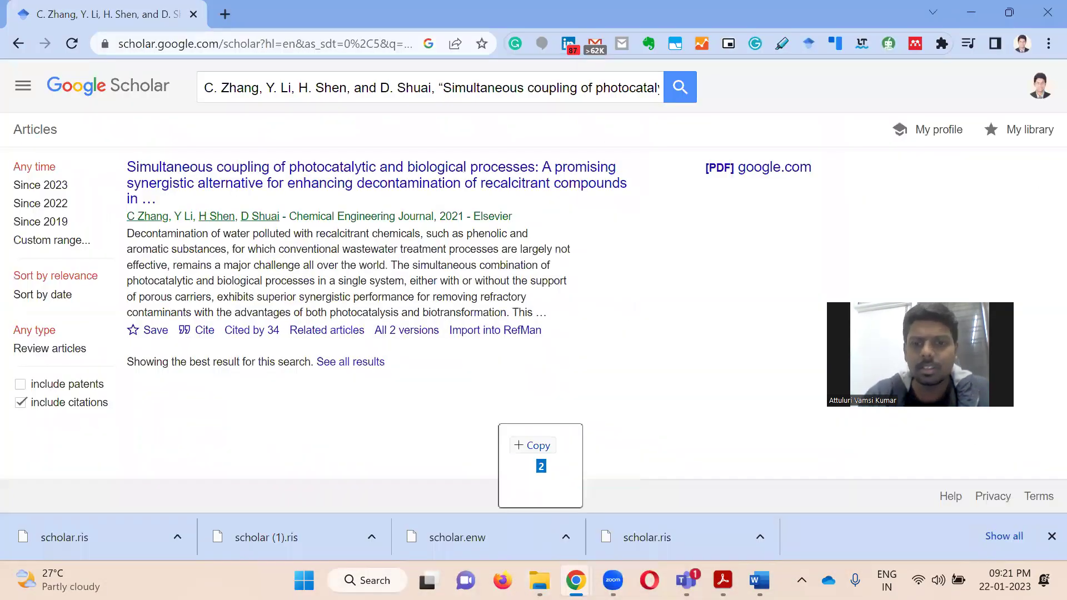
{"action": "mouse_move", "coordinate": [556, 480]}
{"action": "left_mouse_down"}
{"action": "mouse_move", "coordinate": [558, 539]}
{"action": "mouse_move", "coordinate": [615, 548]}
{"action": "mouse_move", "coordinate": [758, 490]}
{"action": "mouse_move", "coordinate": [553, 284]}
{"action": "left_mouse_up"}
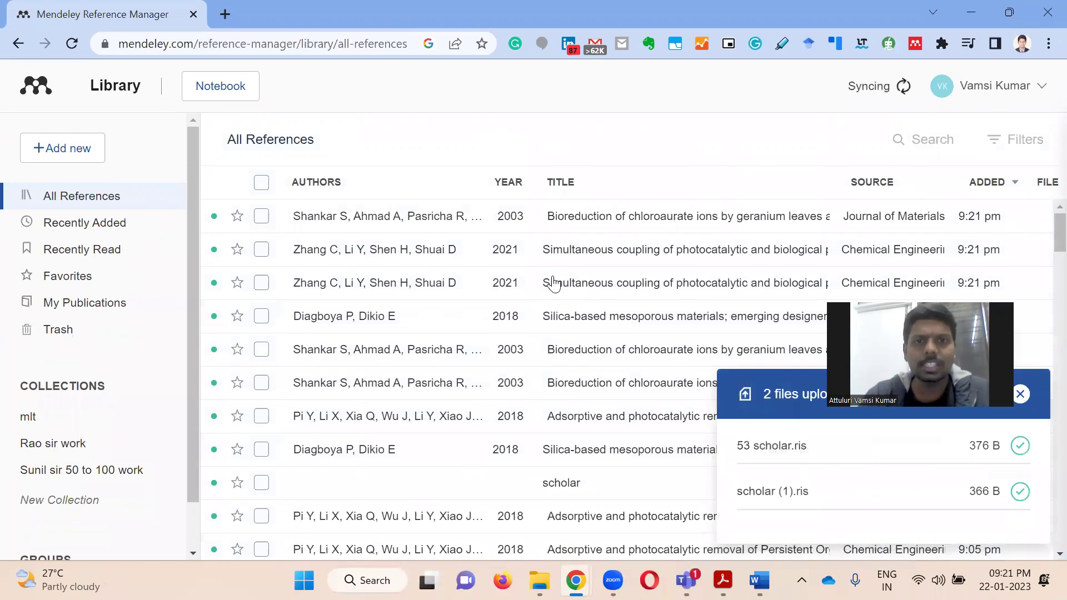